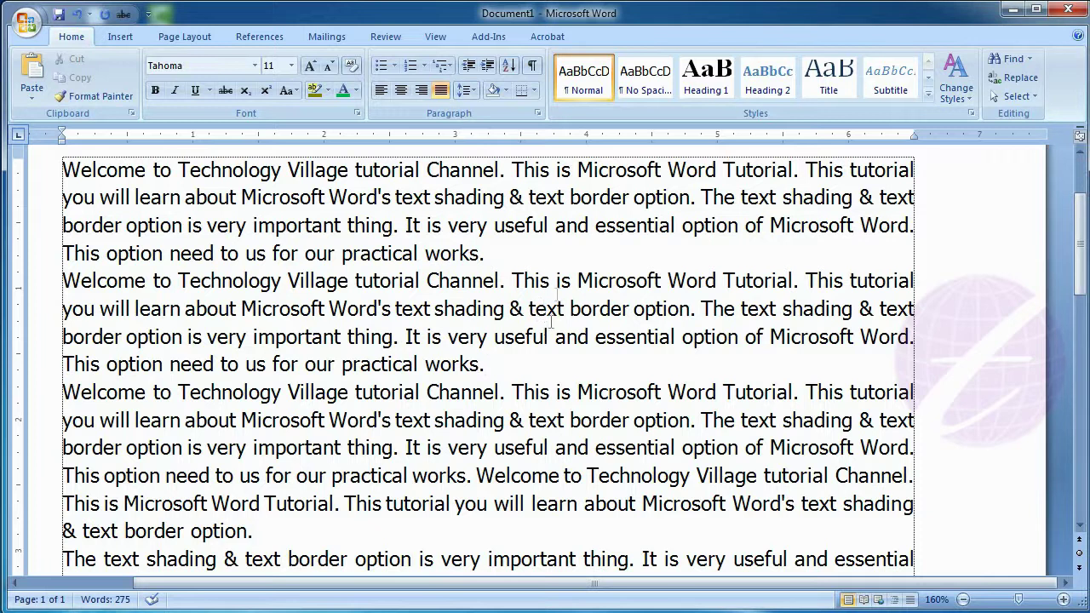
Break paragraph two after "option." so "The text shading" begins a new paragraph.
{"action": "left_click", "coordinate": [701, 310]}
{"action": "key", "text": "Return"}
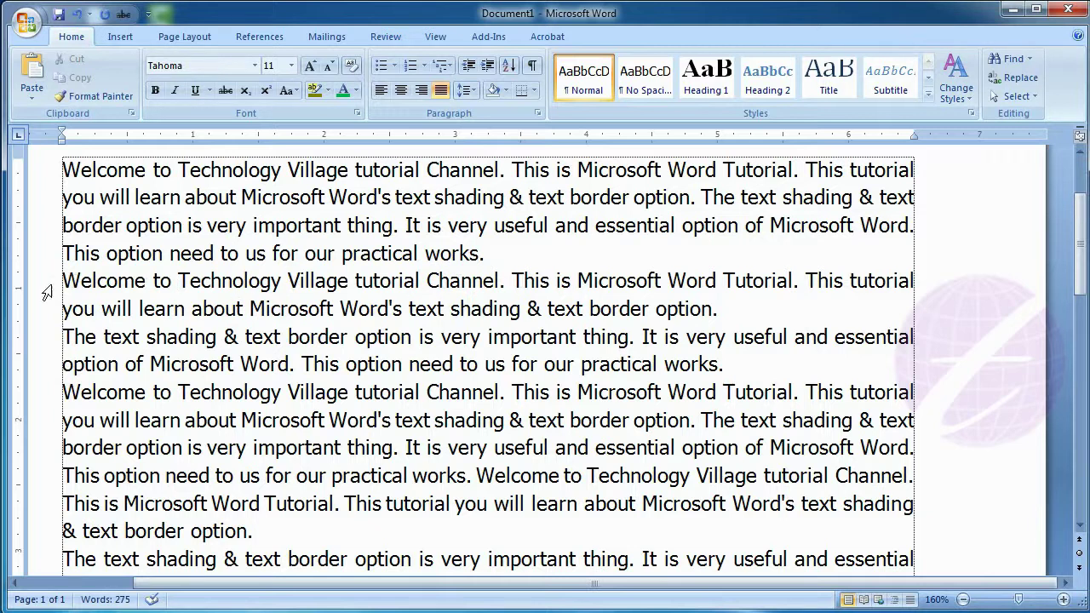
Shade the two-line "Welcome" paragraph Orange, Accent 6, Darker 25%.
{"action": "left_click_drag", "start_coordinate": [46, 292], "coordinate": [44, 310]}
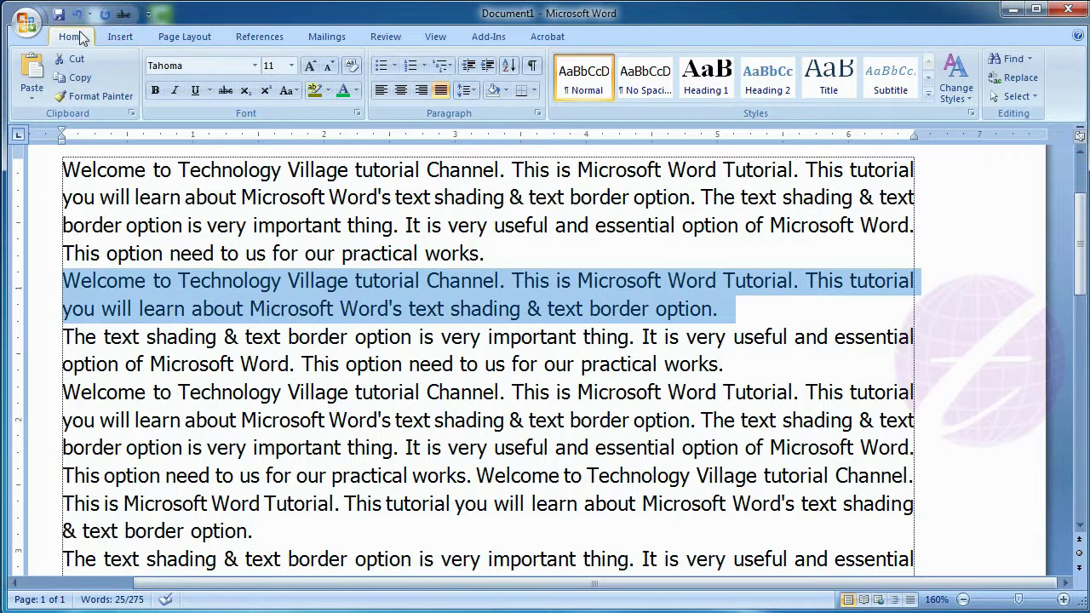
{"action": "left_click", "coordinate": [505, 95]}
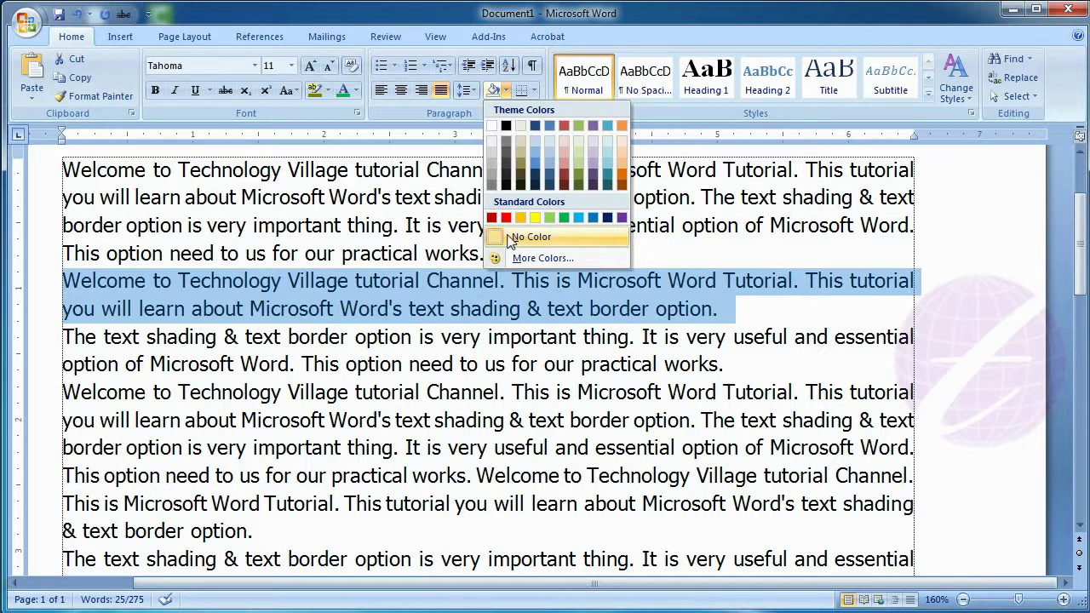
{"action": "left_click", "coordinate": [623, 175]}
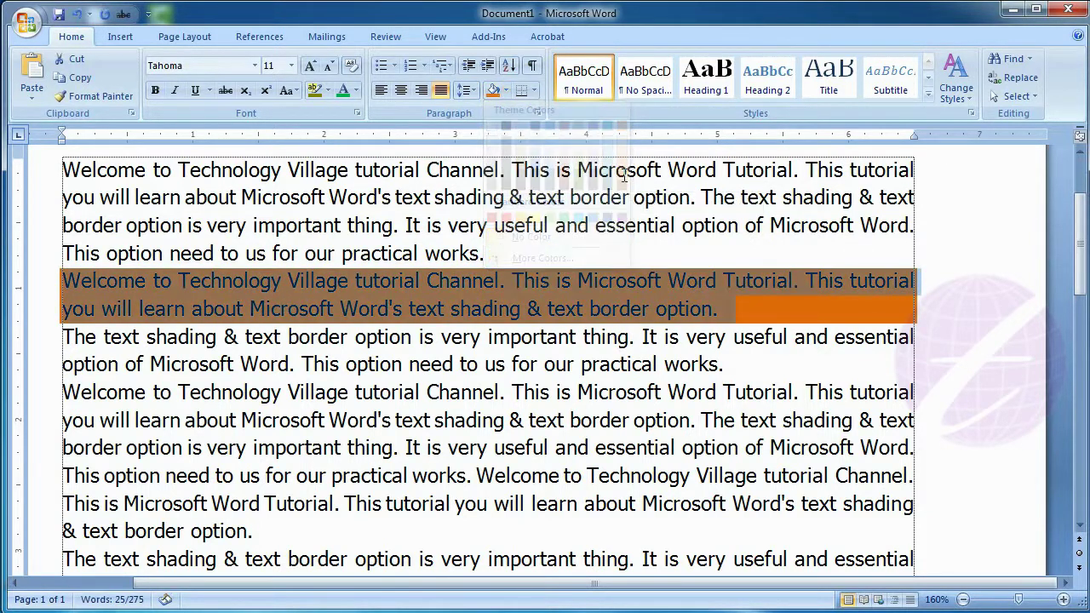
Review the orange shading, then reselect the paragraph to change its shading colour.
{"action": "left_click", "coordinate": [535, 342]}
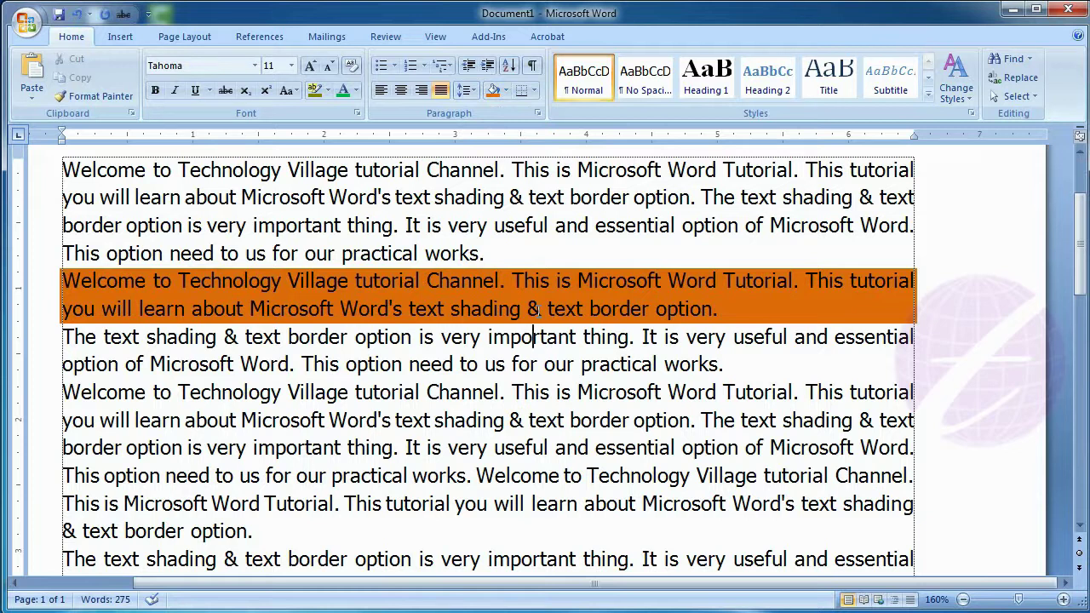
{"action": "left_click", "coordinate": [506, 394]}
{"action": "left_click", "coordinate": [394, 536]}
{"action": "left_click_drag", "start_coordinate": [28, 279], "coordinate": [29, 314]}
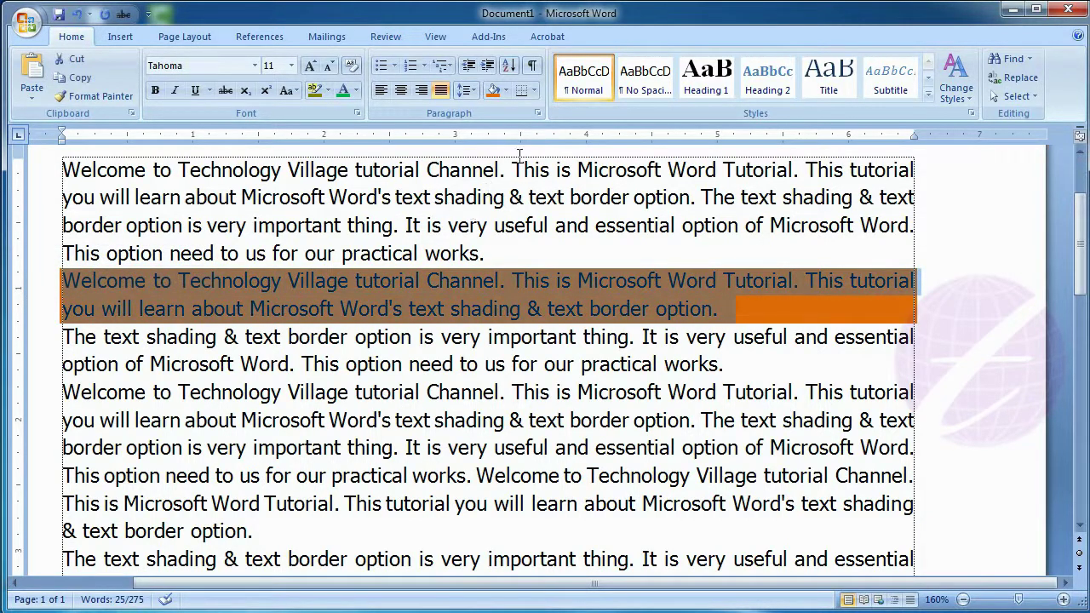
{"action": "left_click", "coordinate": [506, 91]}
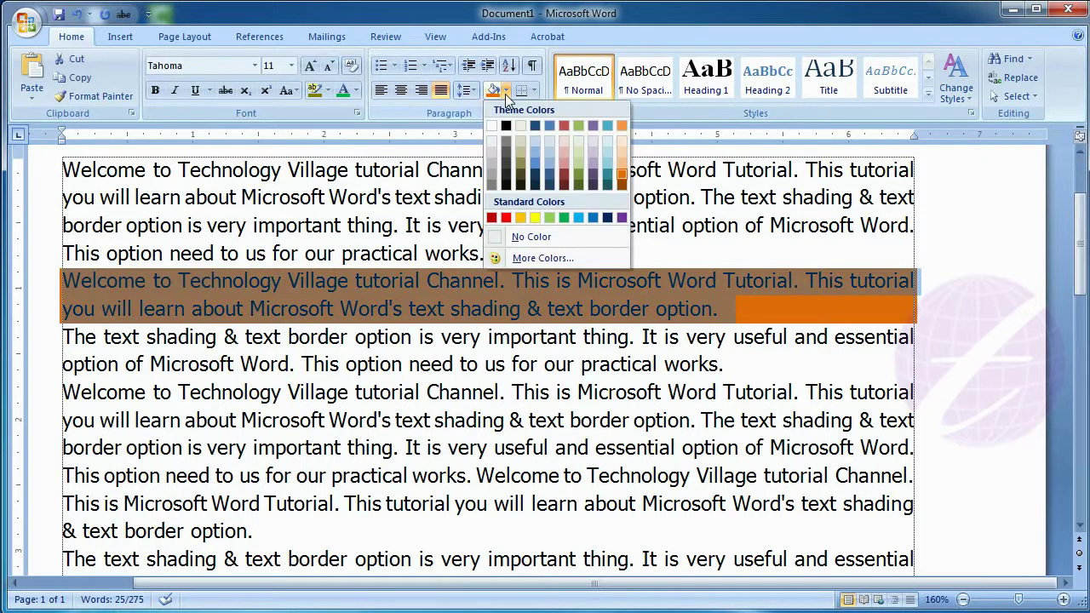
Set the "Welcome" paragraph's shading to No Color and return the caret to it.
{"action": "left_click", "coordinate": [533, 237]}
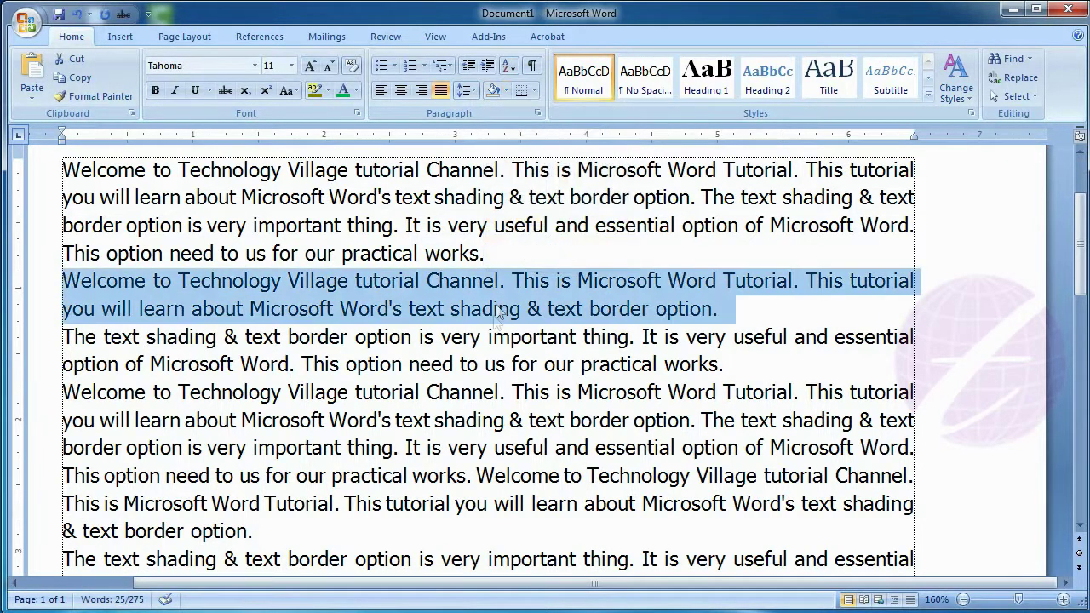
{"action": "left_click", "coordinate": [488, 358]}
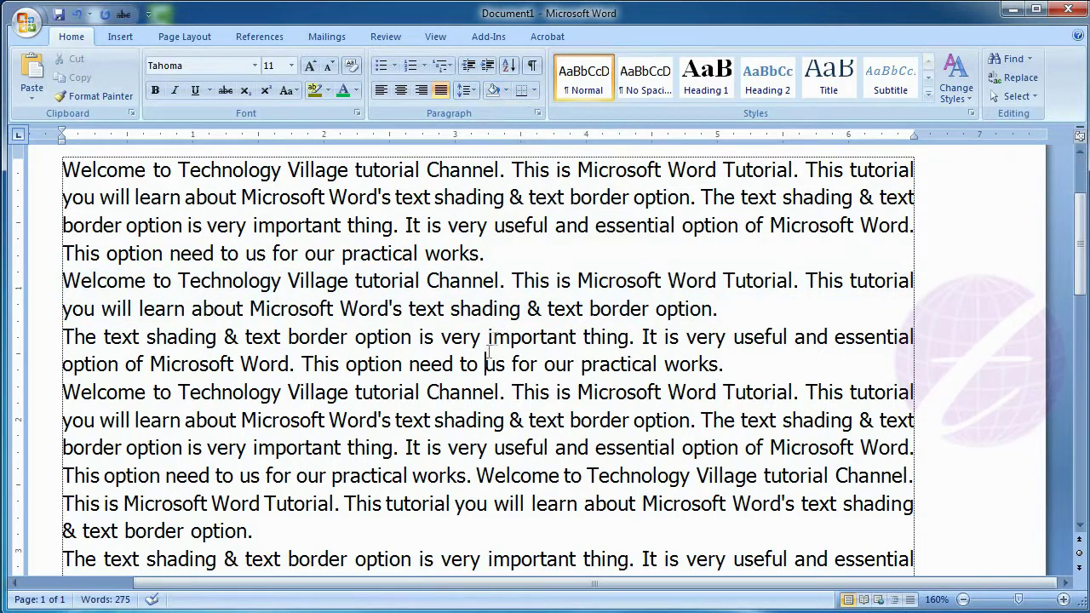
{"action": "left_click", "coordinate": [482, 419]}
{"action": "left_click", "coordinate": [392, 308]}
{"action": "left_click", "coordinate": [463, 279]}
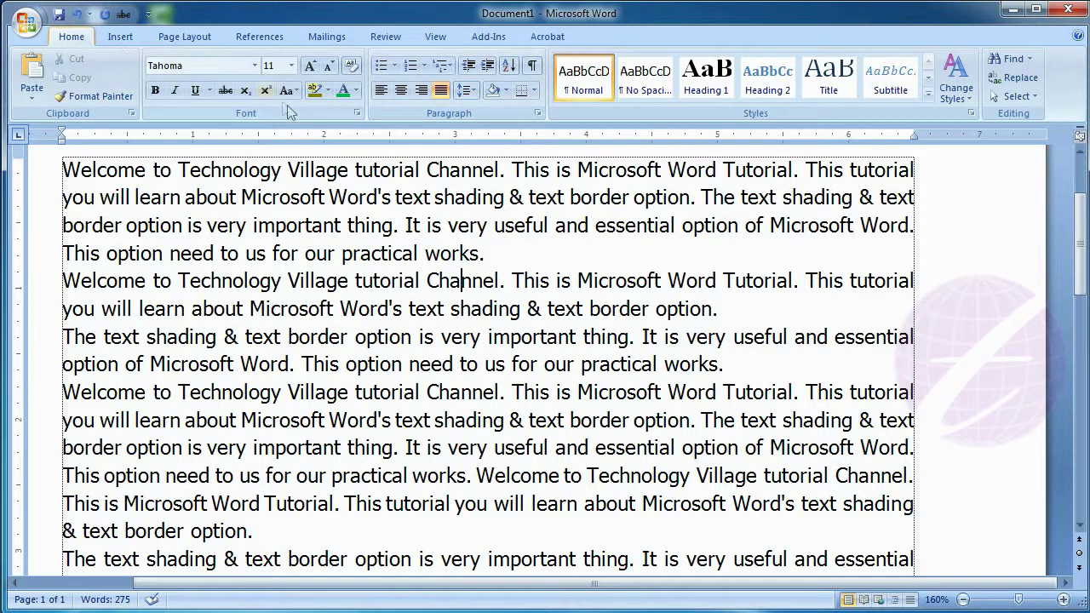
Add and remove a bottom border, then a top border, on the "Welcome" paragraph.
{"action": "left_click", "coordinate": [518, 95]}
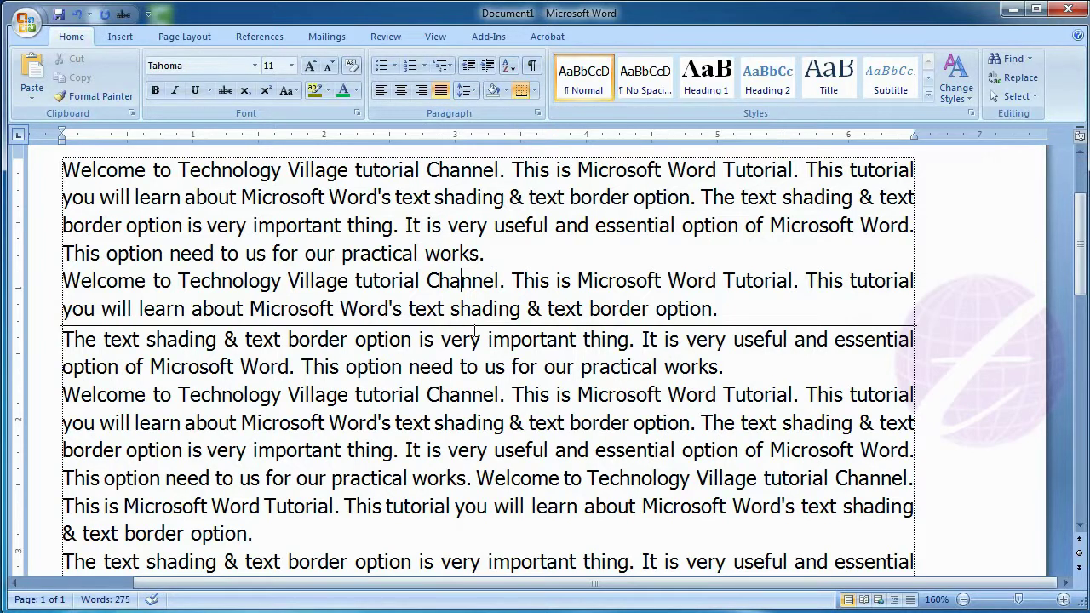
{"action": "left_click", "coordinate": [522, 91]}
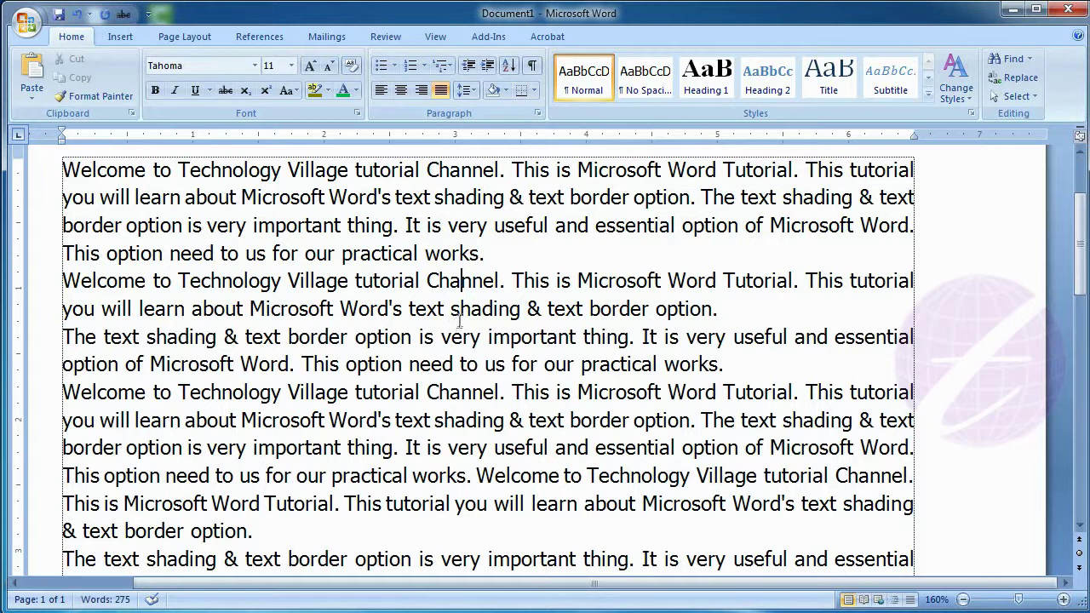
{"action": "left_click", "coordinate": [535, 91]}
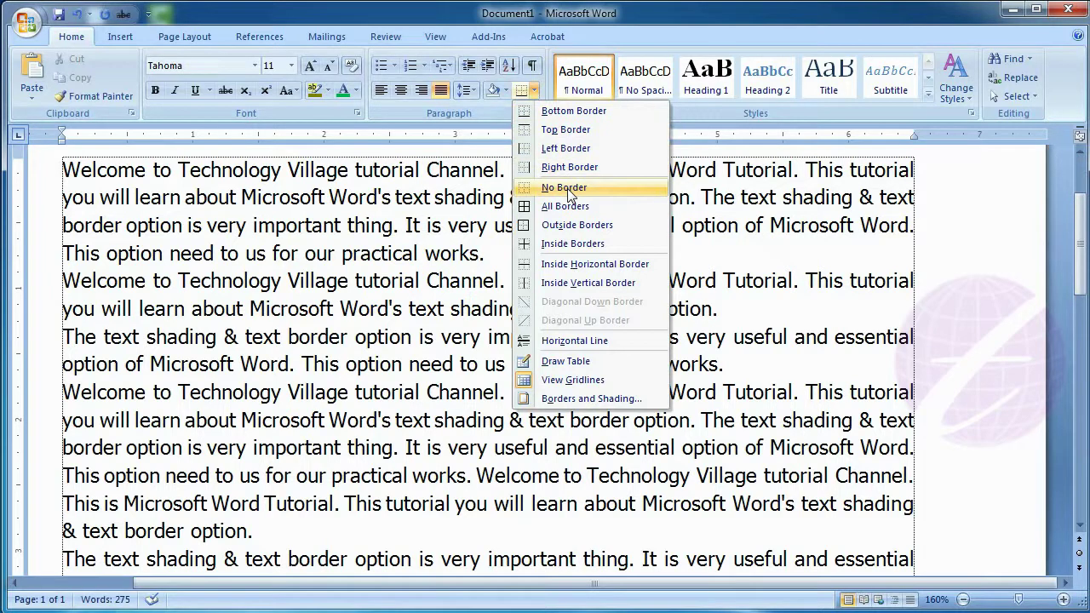
{"action": "left_click", "coordinate": [572, 129]}
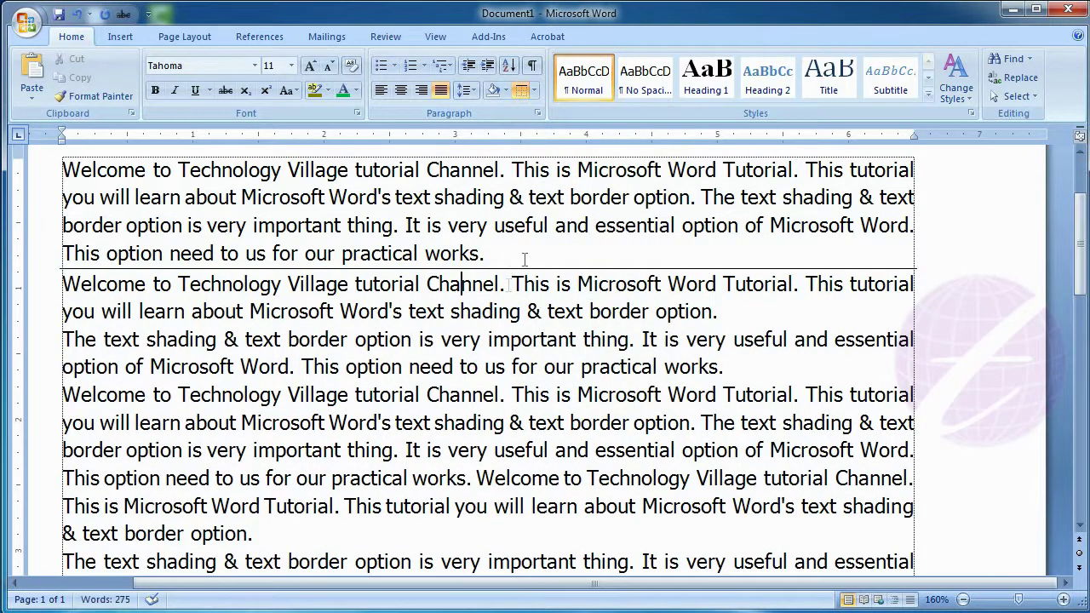
{"action": "left_click", "coordinate": [534, 90]}
{"action": "left_click", "coordinate": [549, 132]}
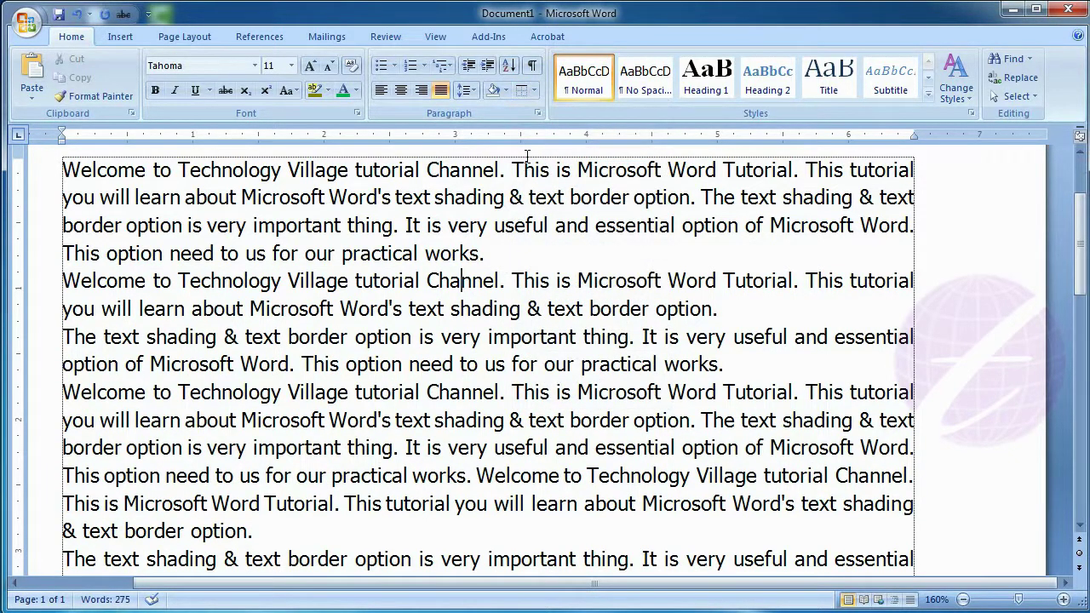
{"action": "left_click", "coordinate": [533, 98]}
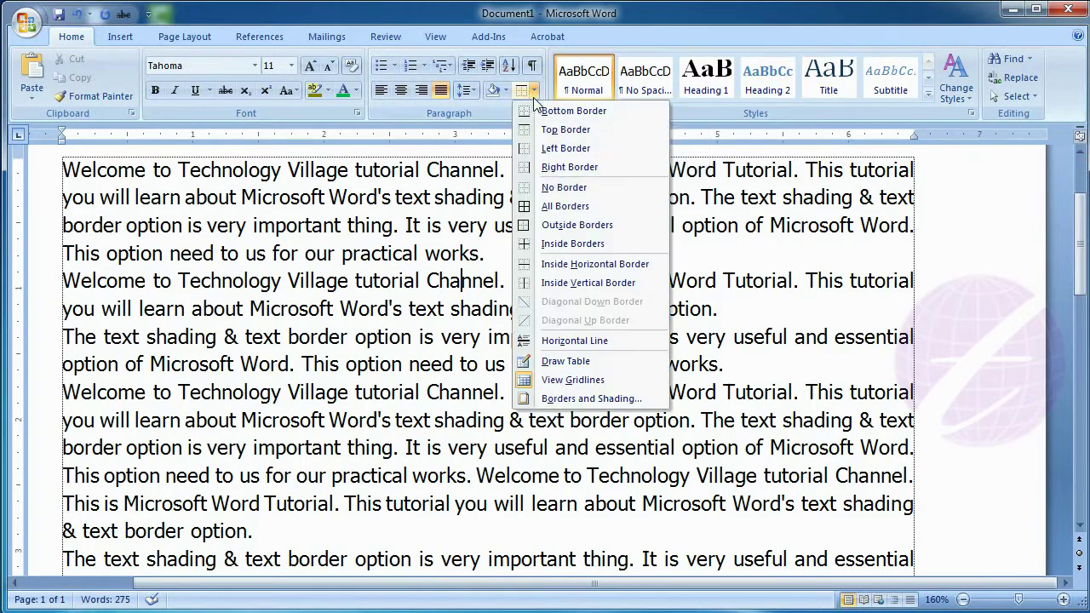
Try a box border on the paragraph, then remove it and clear all borders.
{"action": "left_click", "coordinate": [550, 207]}
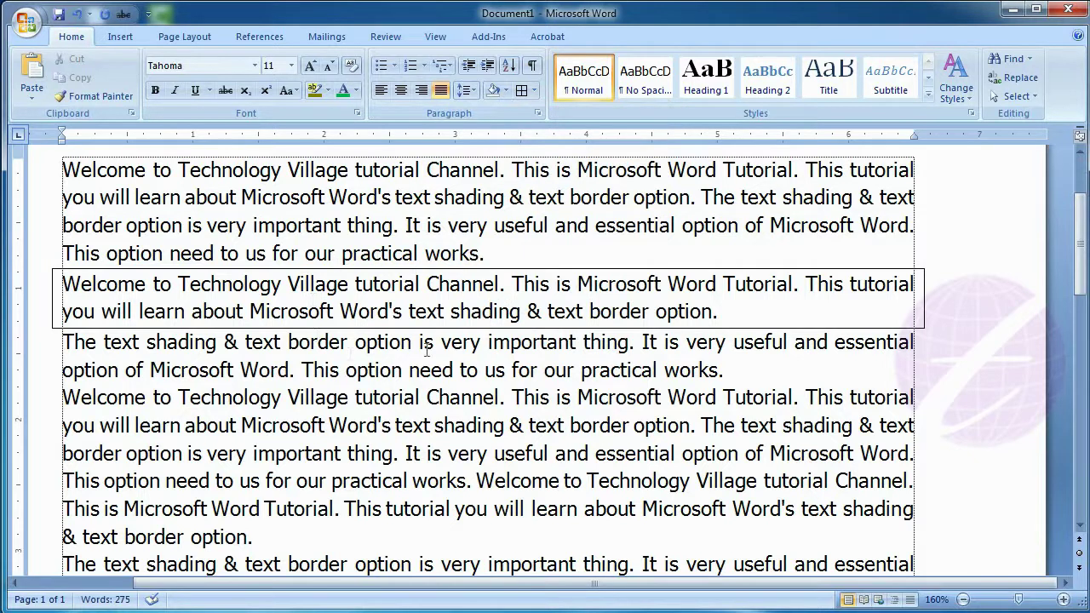
{"action": "left_click", "coordinate": [533, 91]}
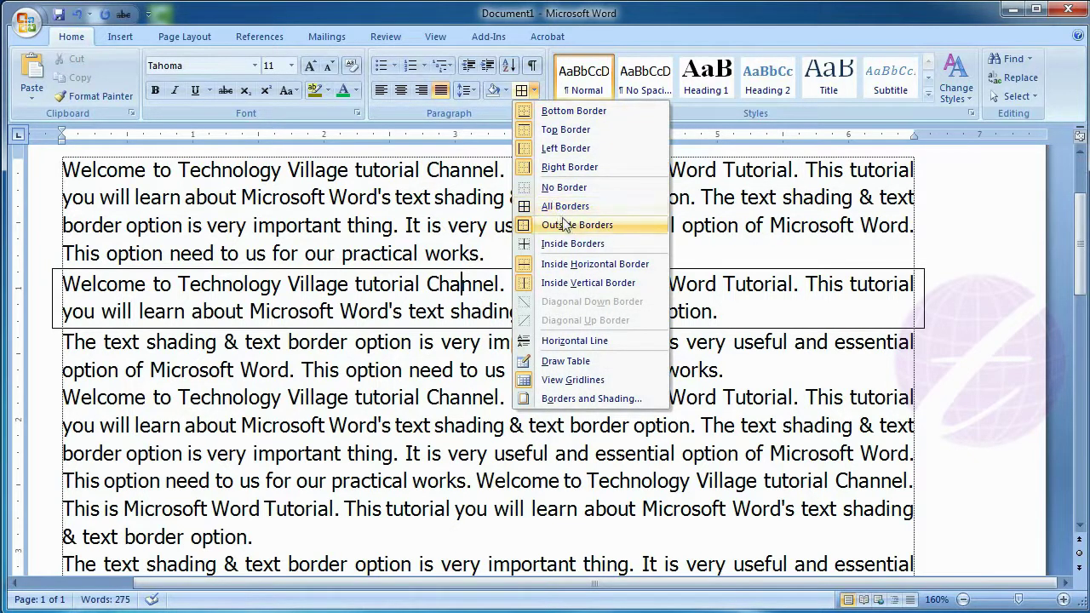
{"action": "left_click", "coordinate": [571, 227]}
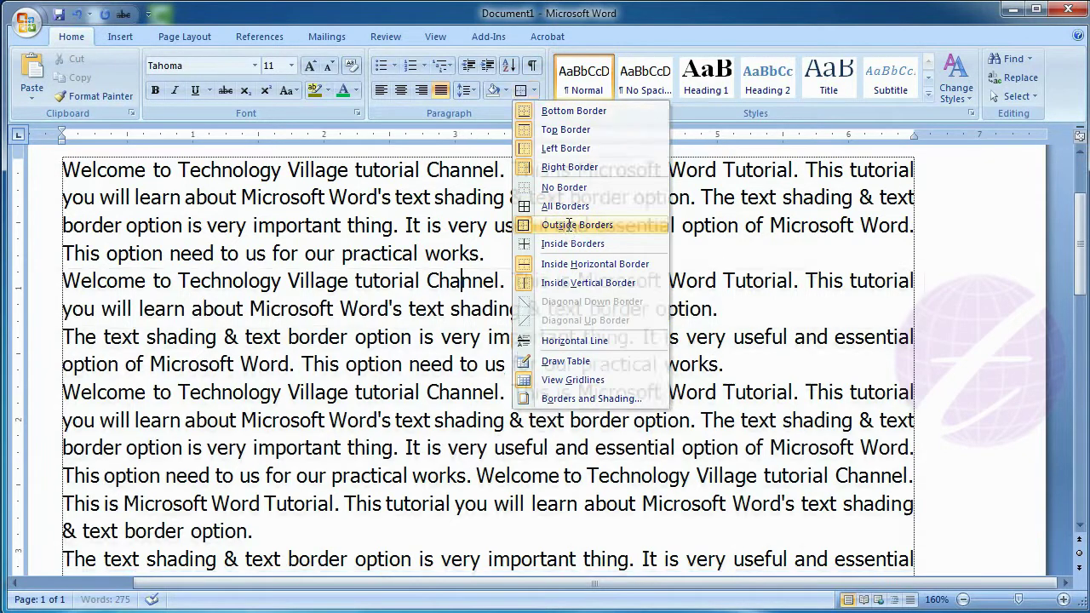
{"action": "left_click", "coordinate": [534, 91]}
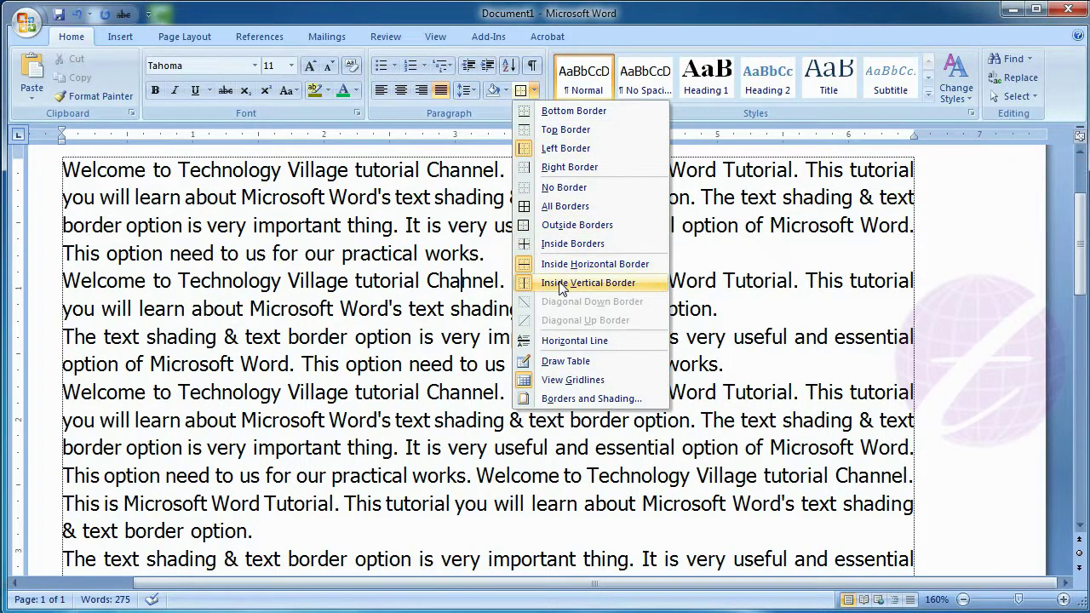
{"action": "left_click", "coordinate": [580, 189]}
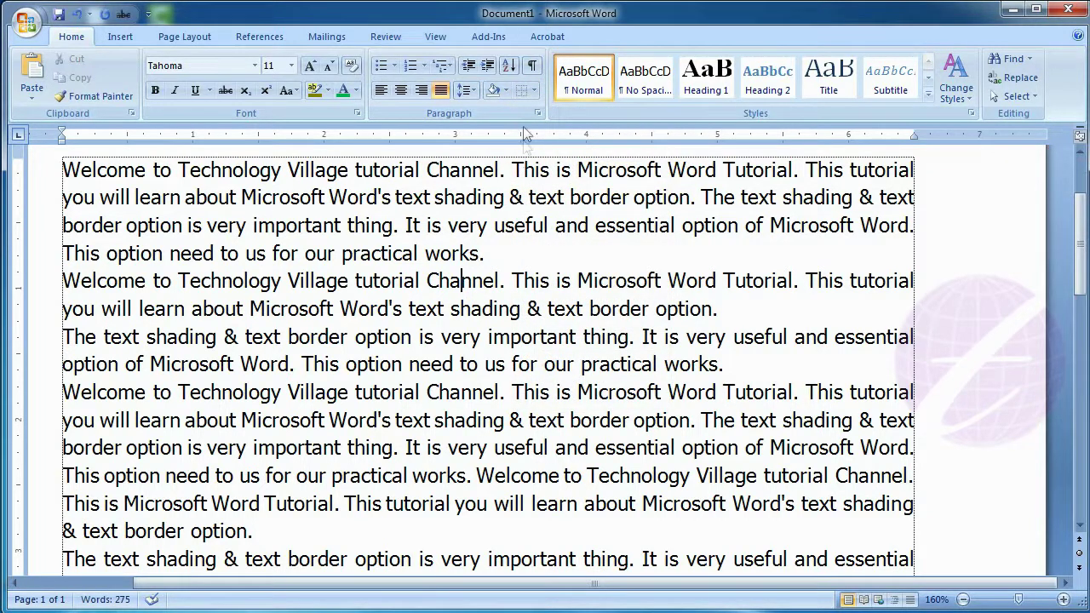
{"action": "left_click", "coordinate": [533, 92]}
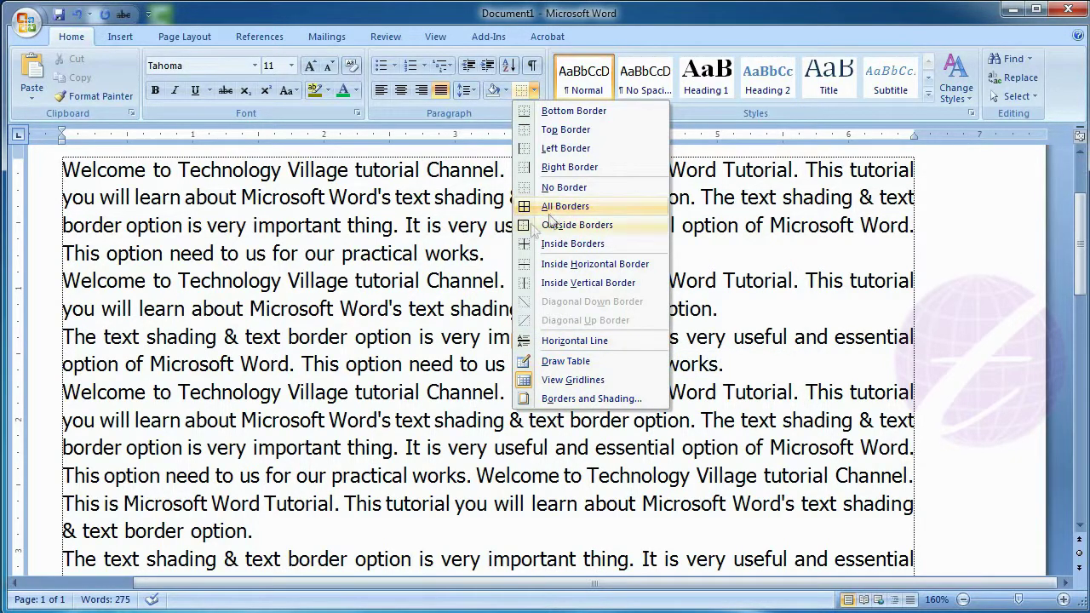
Dismiss the Borders menu without applying any border.
{"action": "left_click", "coordinate": [437, 269]}
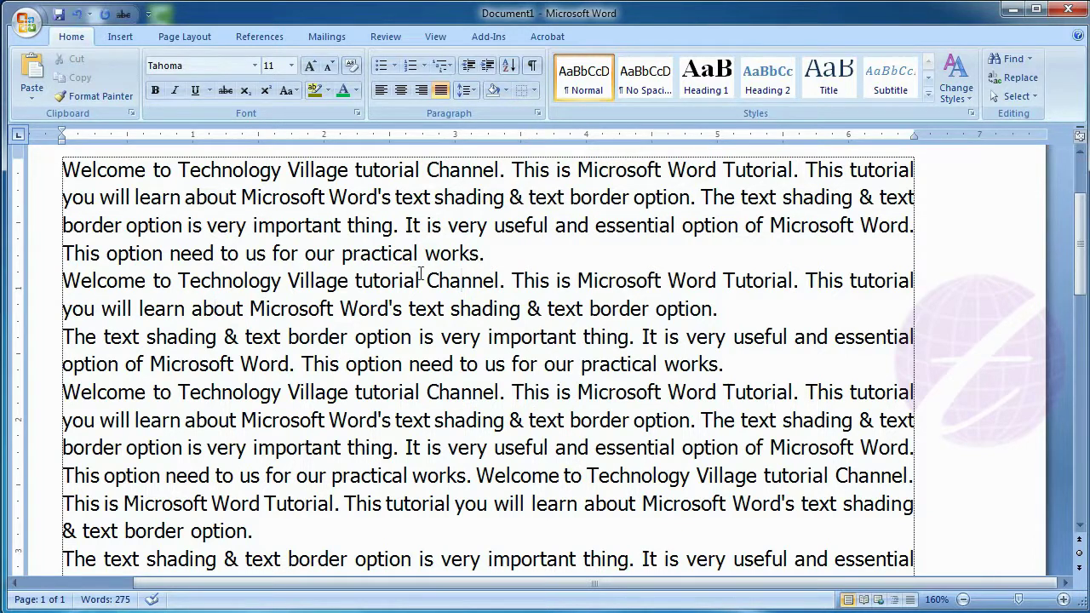
Increase the "Welcome" paragraph's indent two levels, to 1 inch from the left.
{"action": "left_click", "coordinate": [486, 66]}
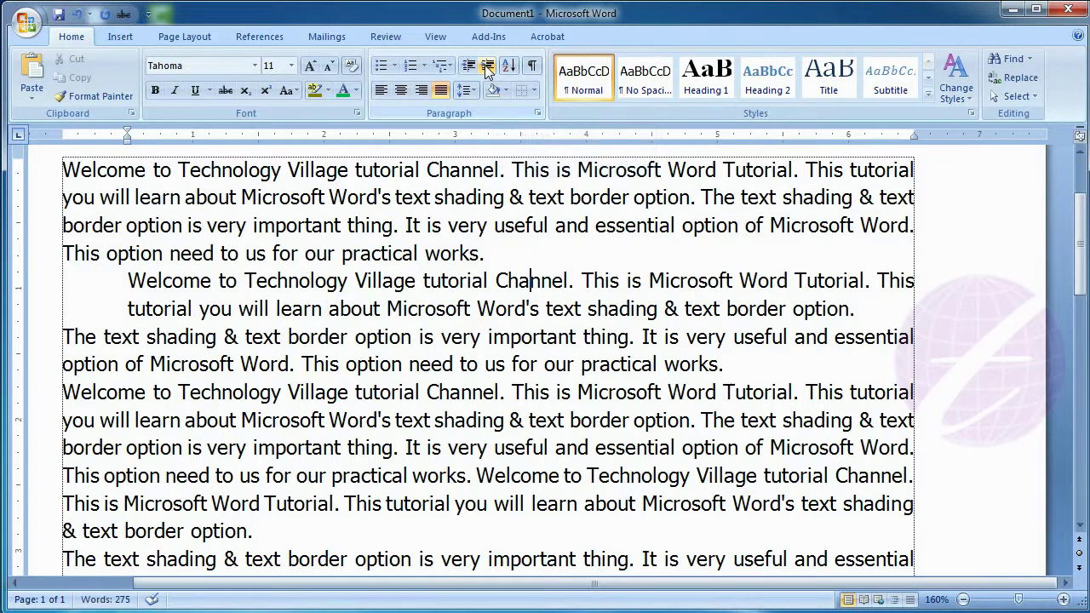
{"action": "left_click", "coordinate": [487, 66]}
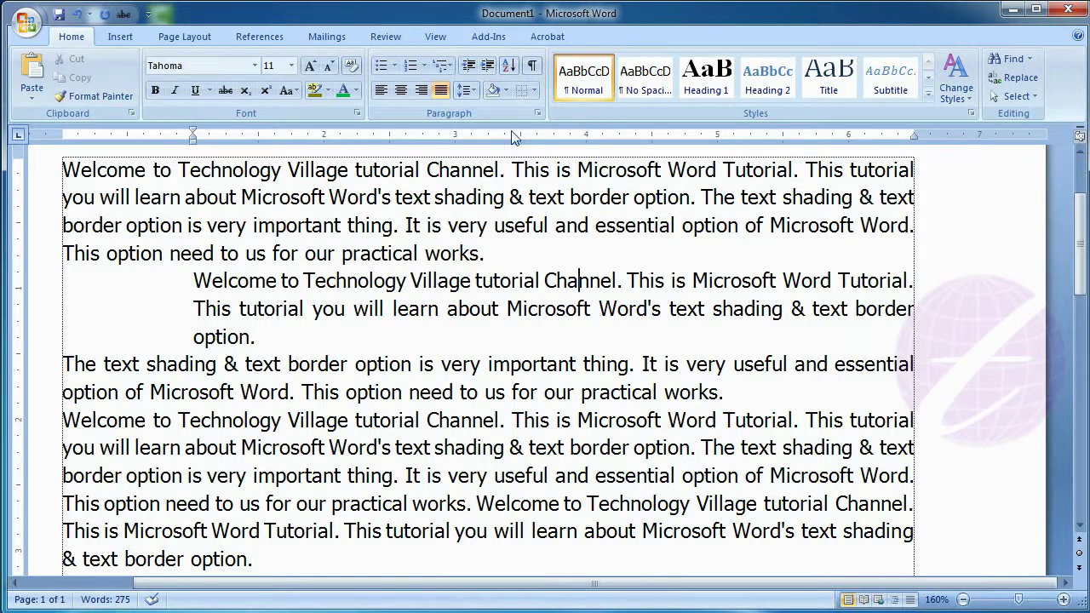
{"action": "left_click", "coordinate": [534, 90]}
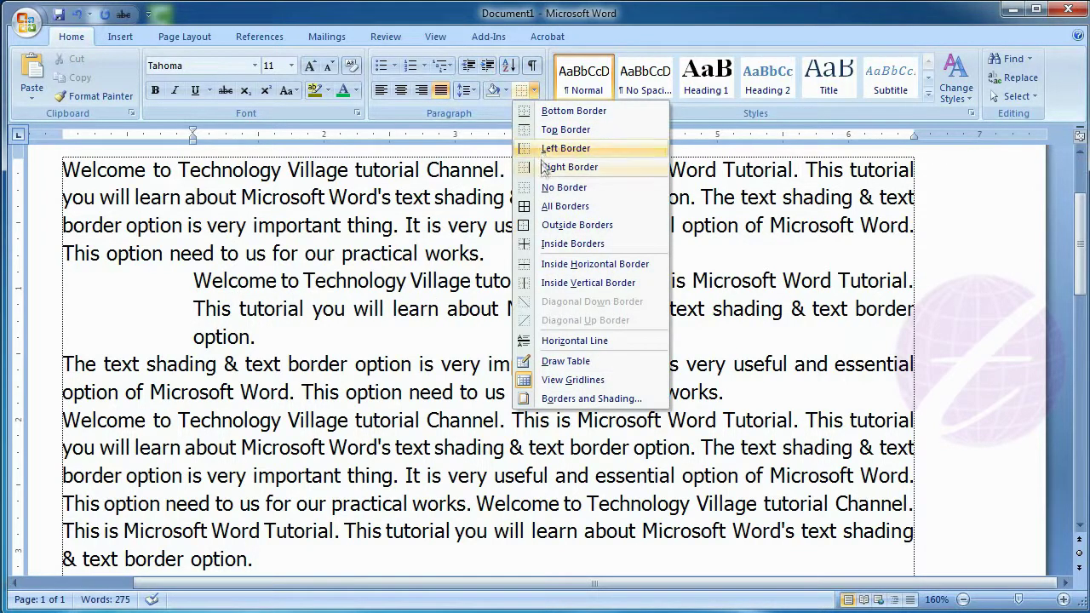
Add a Left Border line beside the indented "Welcome" paragraph.
{"action": "left_click", "coordinate": [567, 151]}
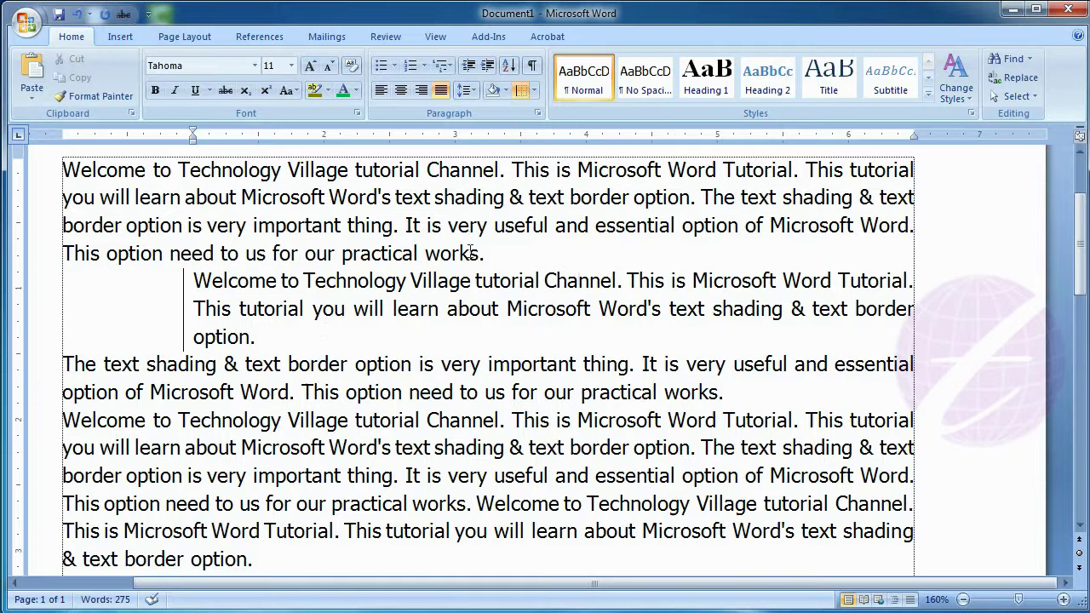
{"action": "left_click", "coordinate": [504, 89]}
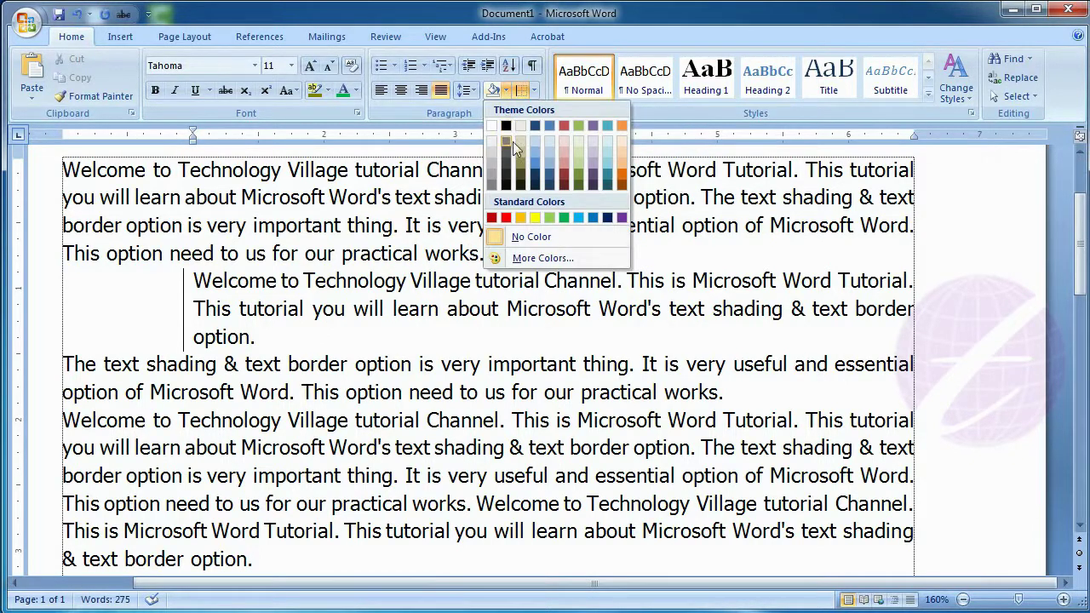
Shade the paragraph Light Green and pull its right indent in to about 5.7 inches.
{"action": "left_click", "coordinate": [549, 219]}
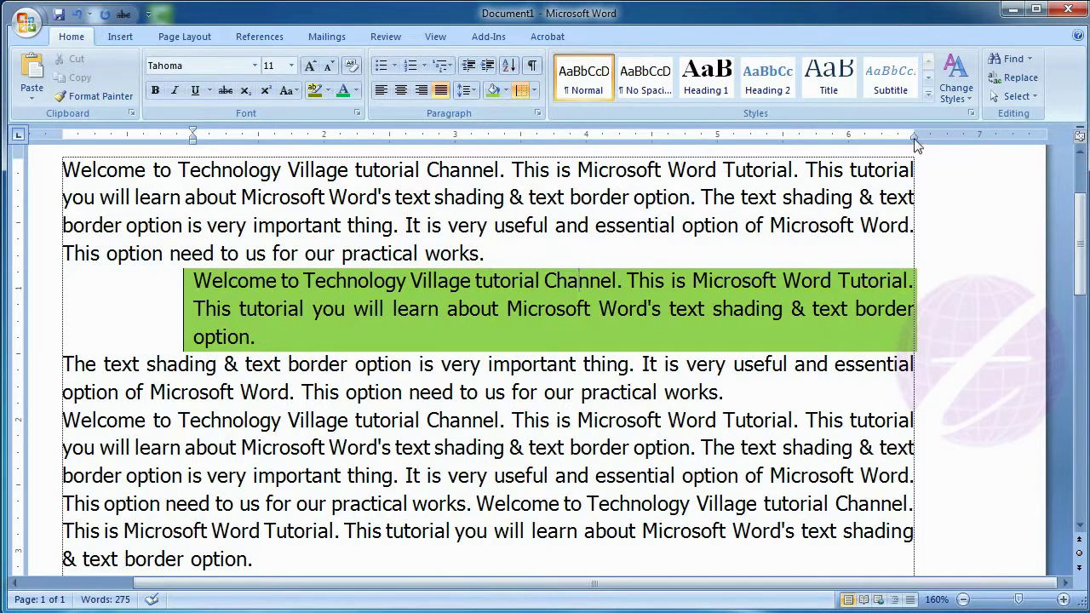
{"action": "left_click_drag", "start_coordinate": [914, 138], "coordinate": [816, 138]}
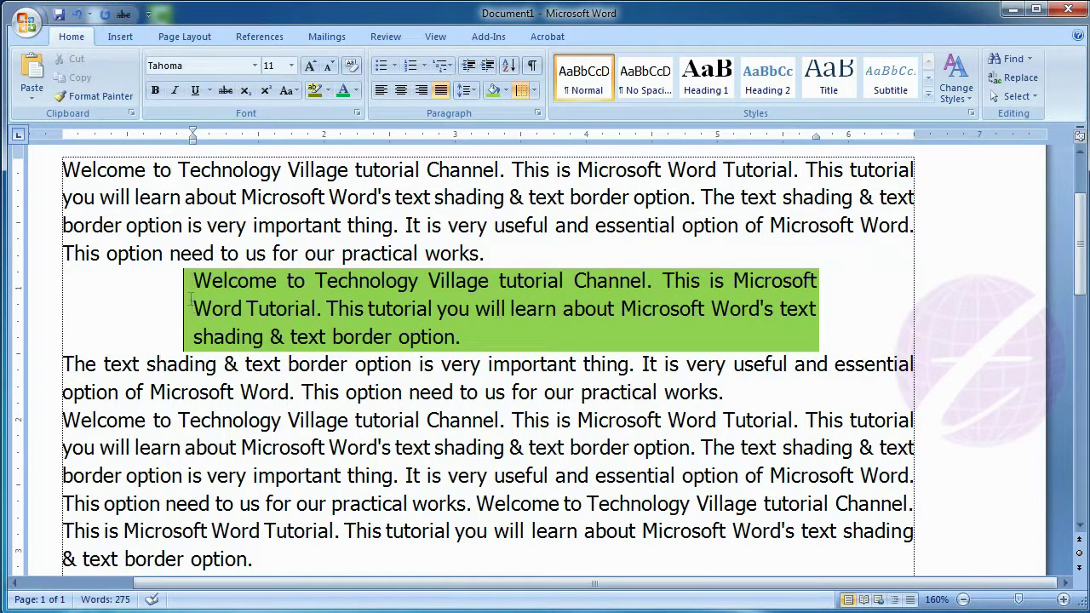
{"action": "left_click", "coordinate": [534, 90]}
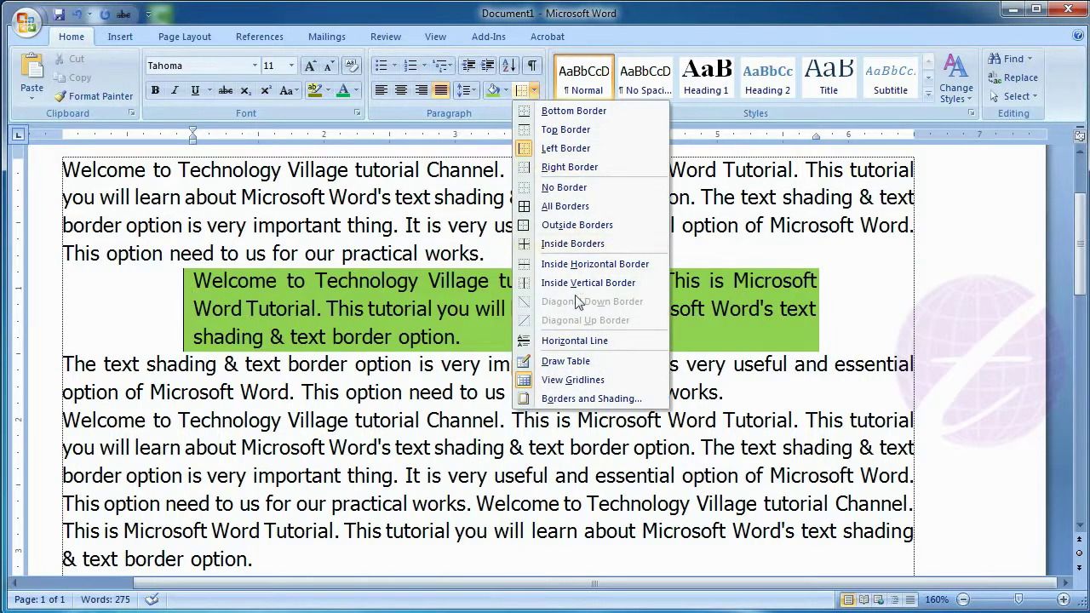
Set the border line width to 3 pt in Borders and Shading.
{"action": "left_click", "coordinate": [586, 399]}
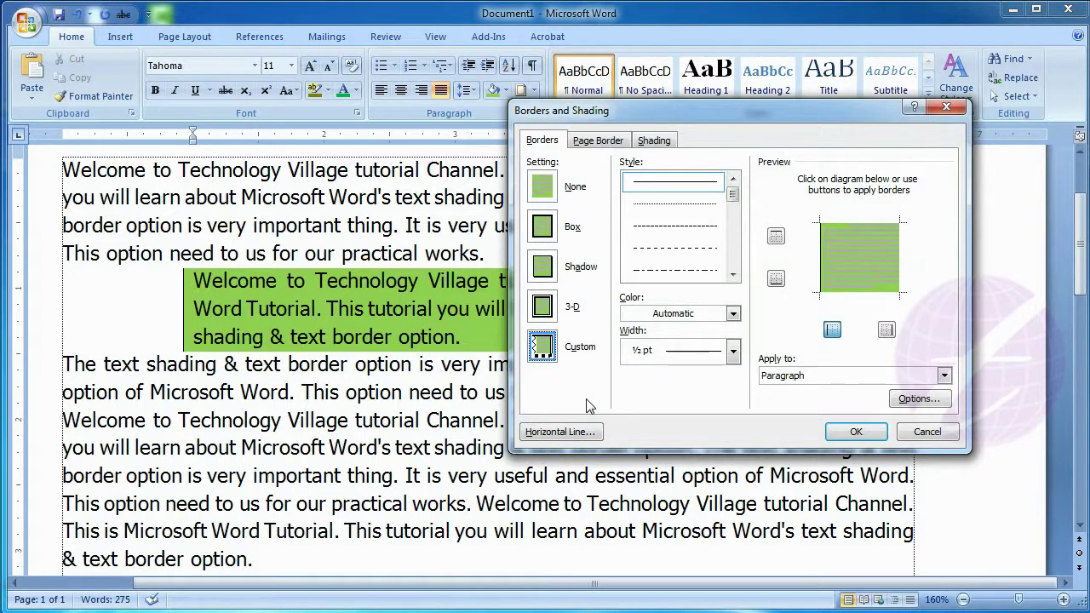
{"action": "left_click", "coordinate": [733, 352]}
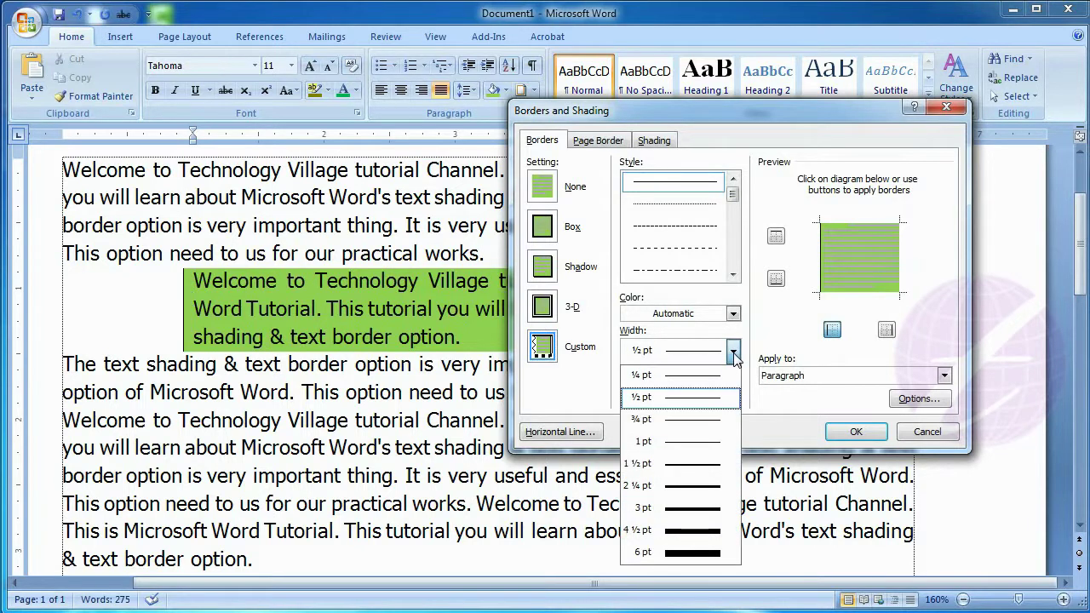
{"action": "left_click", "coordinate": [711, 509]}
{"action": "left_click", "coordinate": [856, 432]}
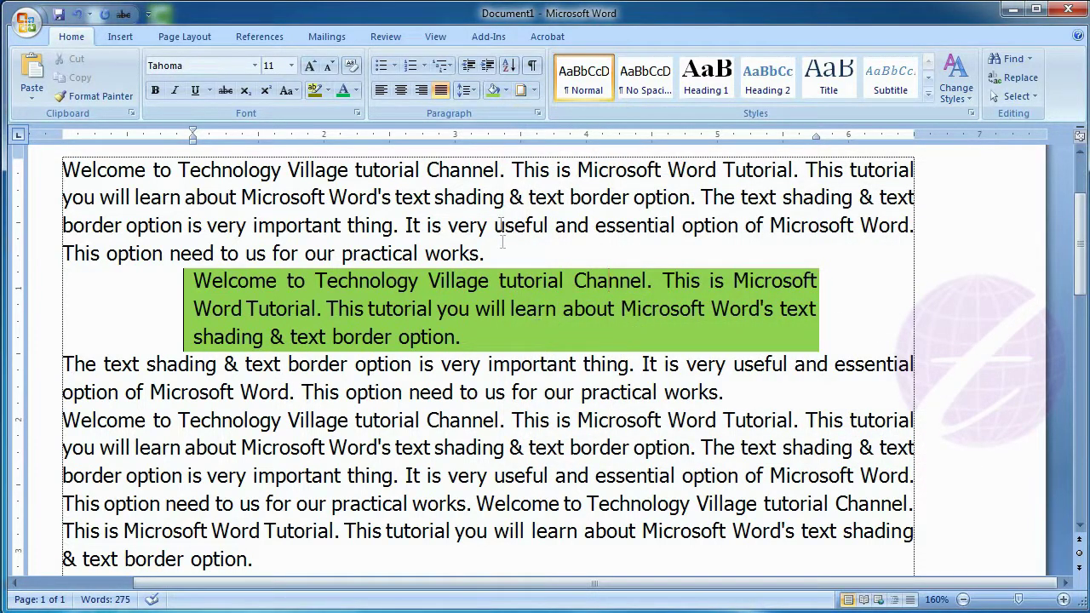
Apply the 3 pt left border to the green paragraph and select it with its neighbours.
{"action": "left_click", "coordinate": [533, 90]}
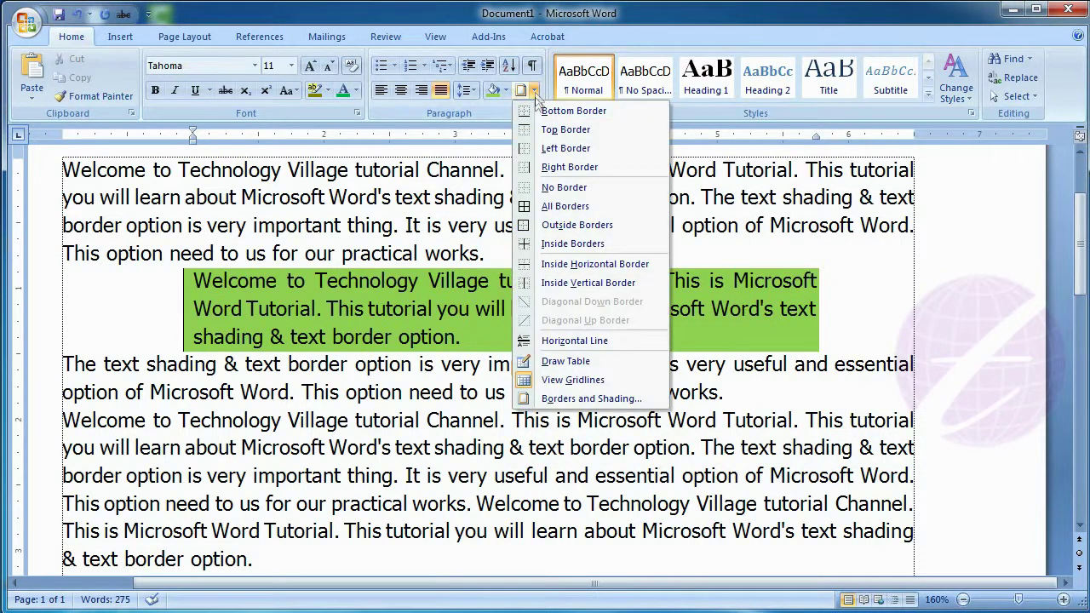
{"action": "left_click", "coordinate": [567, 150]}
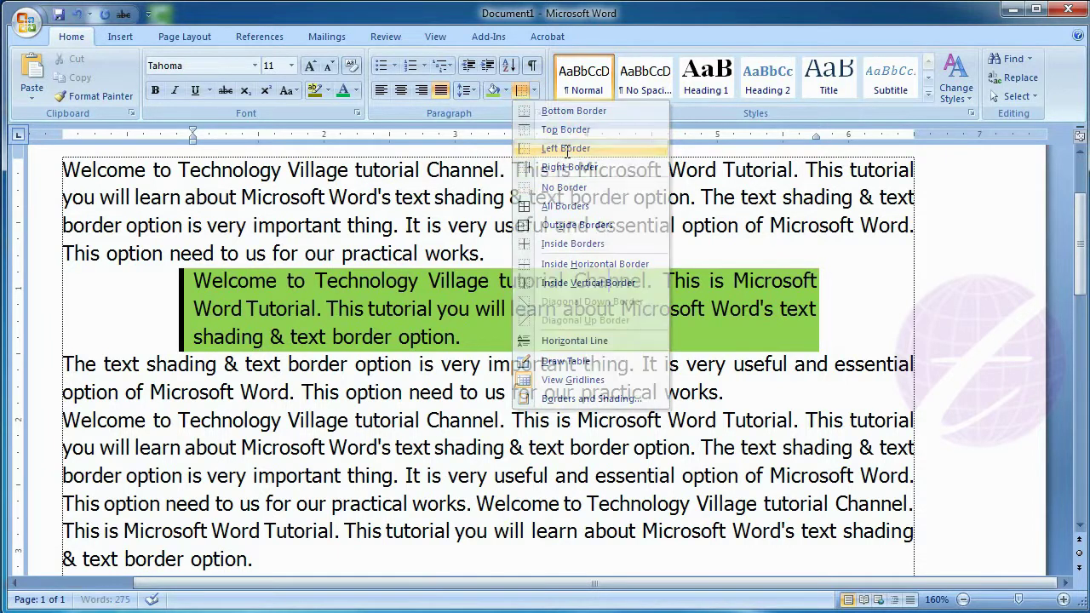
{"action": "left_click_drag", "start_coordinate": [206, 257], "coordinate": [204, 363]}
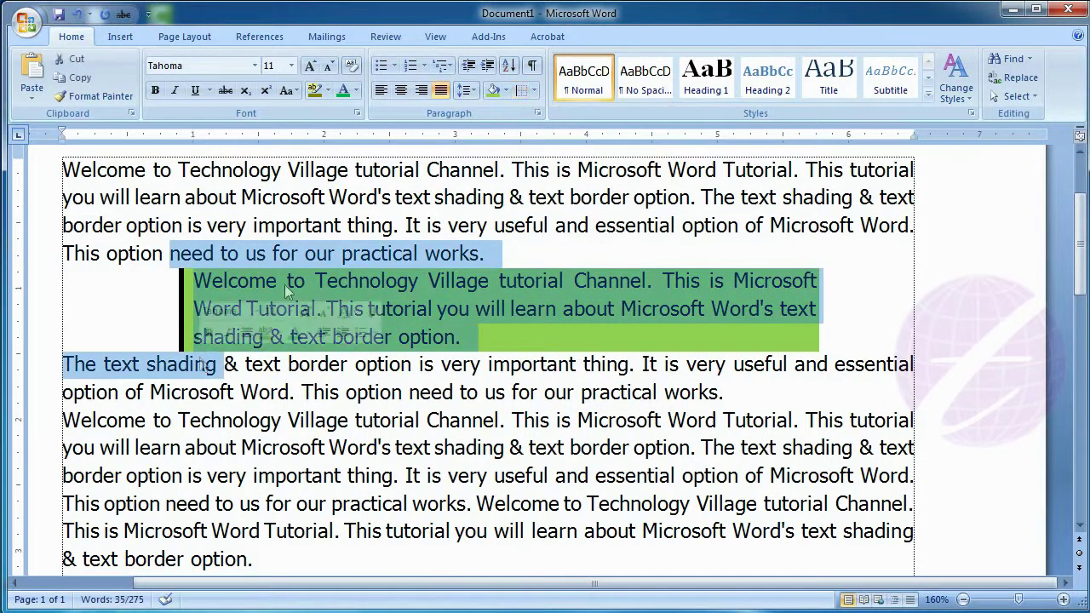
Add space after the selected paragraphs around the green bordered paragraph, then deselect.
{"action": "left_click", "coordinate": [464, 90]}
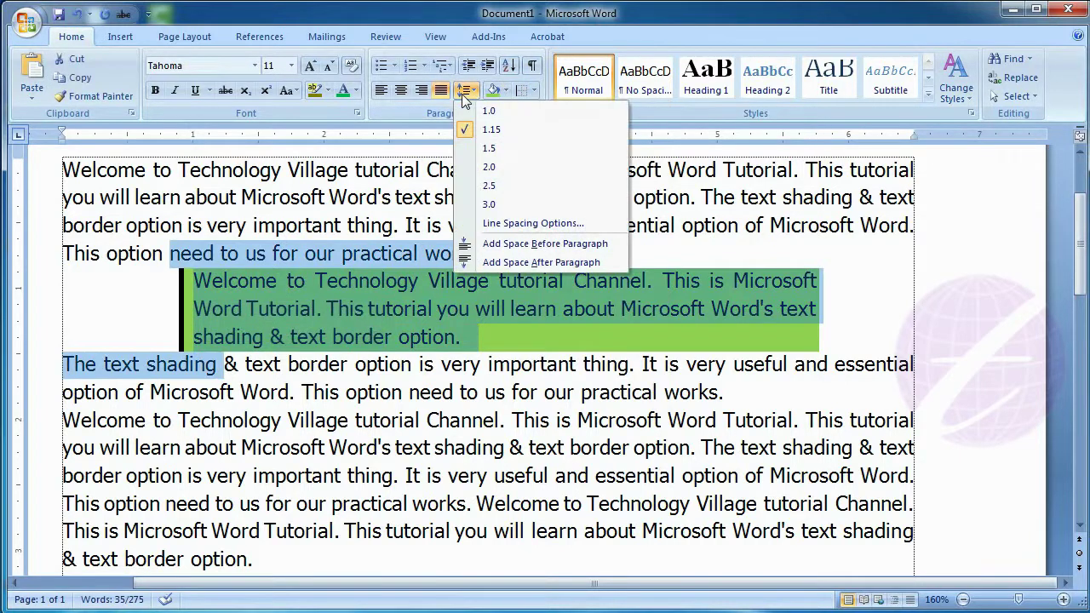
{"action": "left_click", "coordinate": [498, 266]}
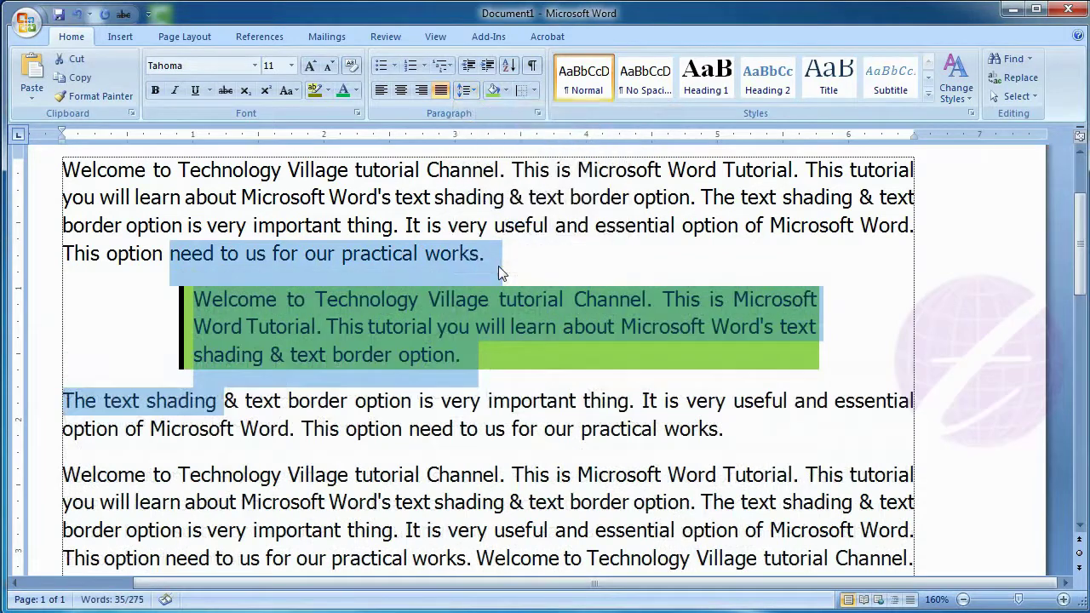
{"action": "left_click", "coordinate": [273, 429]}
{"action": "left_click", "coordinate": [258, 326]}
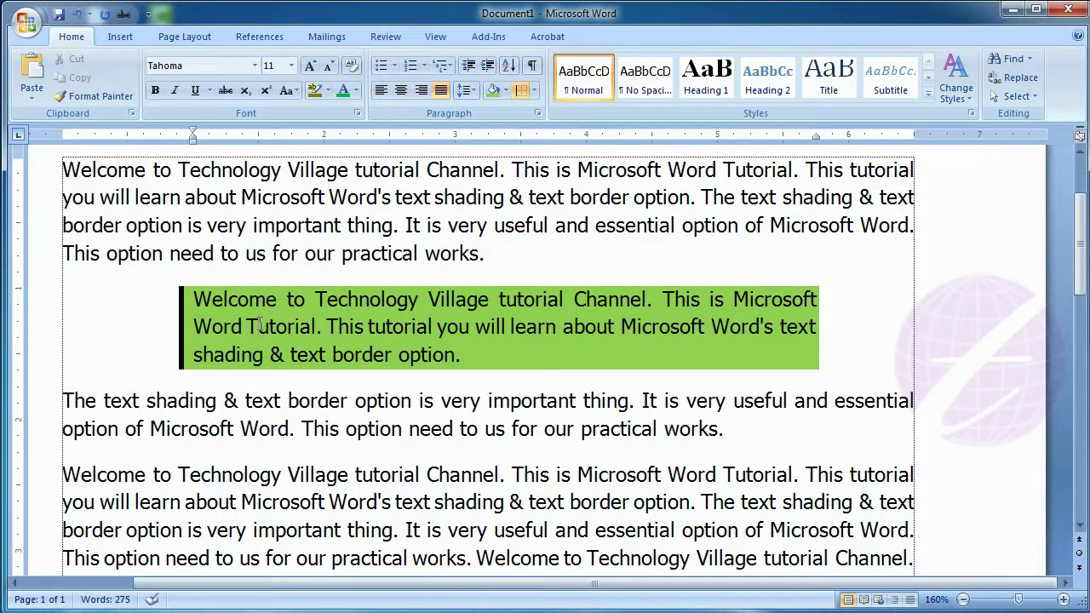